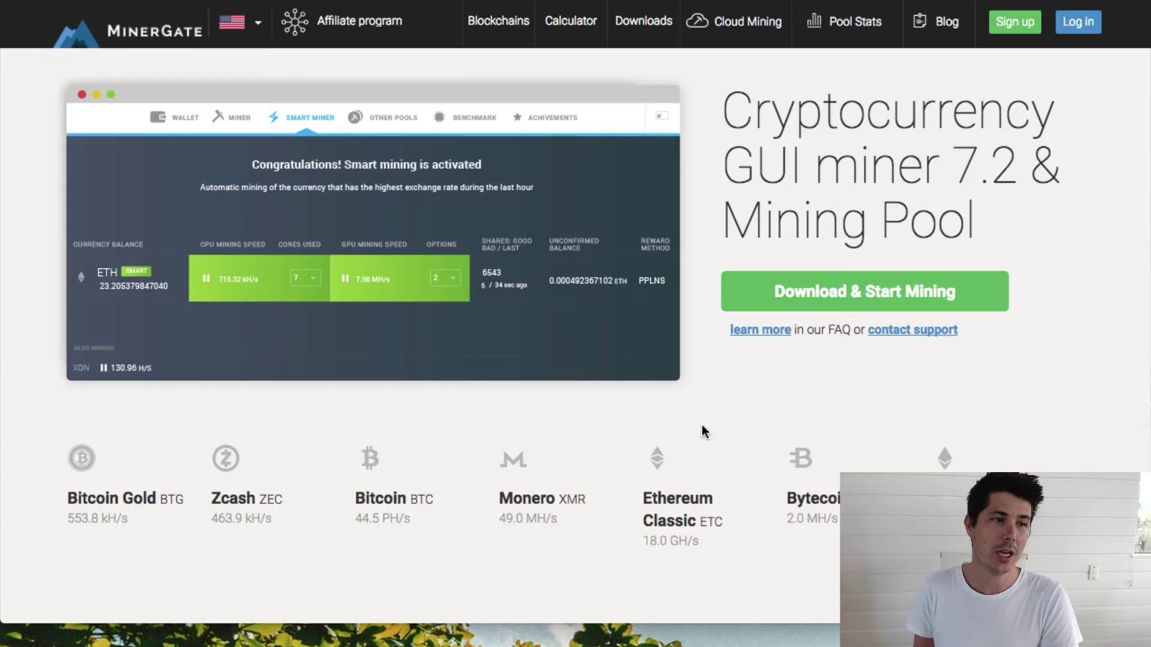
Look over the MinerGate homepage, including its list of mineable cryptocurrencies and the download section.
{"action": "scroll", "coordinate": [702, 427], "scroll_direction": "down", "scroll_amount": 8}
{"action": "scroll", "coordinate": [701, 426], "scroll_direction": "up", "scroll_amount": 6}
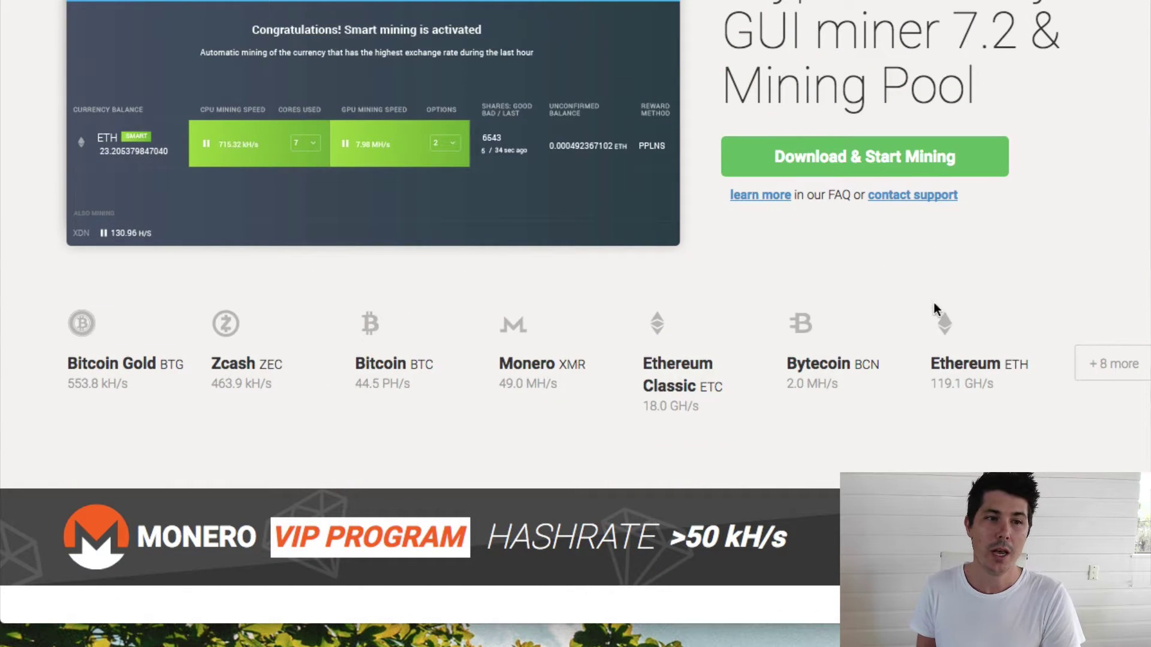
{"action": "scroll", "coordinate": [958, 350], "scroll_direction": "up", "scroll_amount": 5}
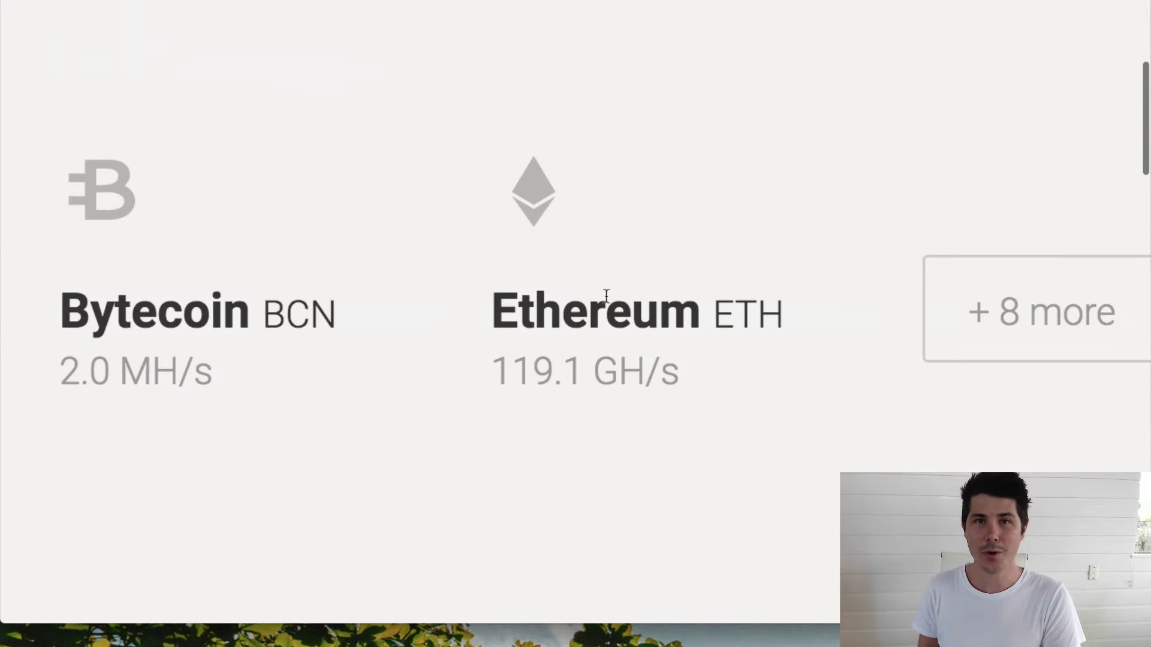
{"action": "scroll", "coordinate": [769, 331], "scroll_direction": "down", "scroll_amount": 5}
{"action": "scroll", "coordinate": [770, 331], "scroll_direction": "up", "scroll_amount": 4}
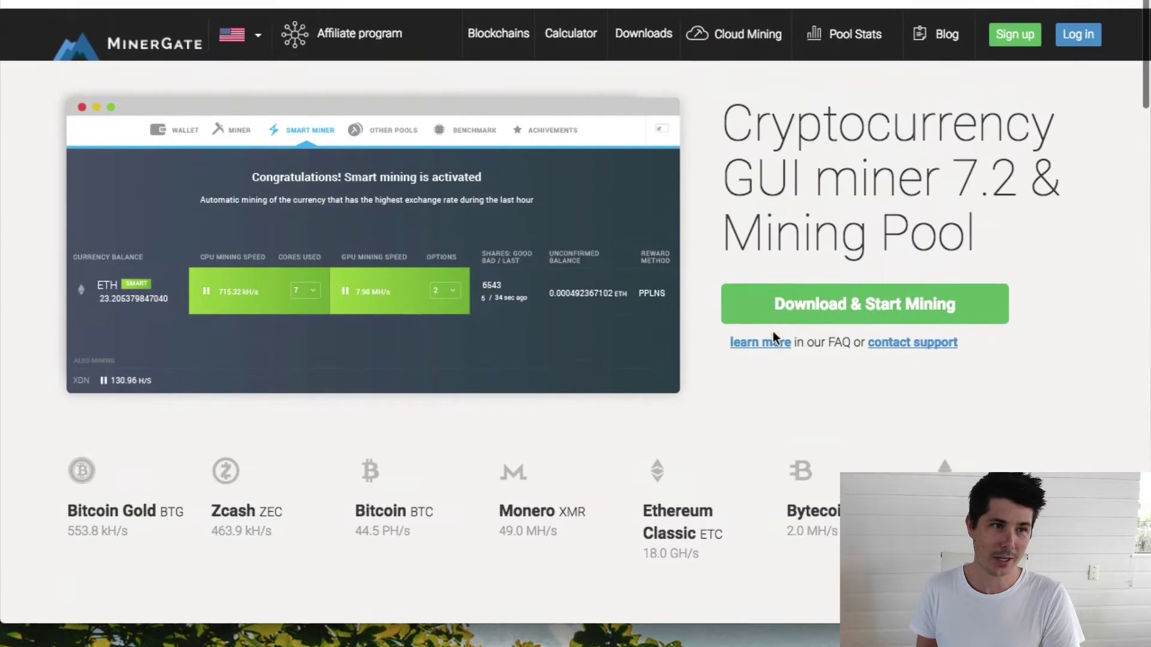
{"action": "scroll", "coordinate": [773, 335], "scroll_direction": "down", "scroll_amount": 1}
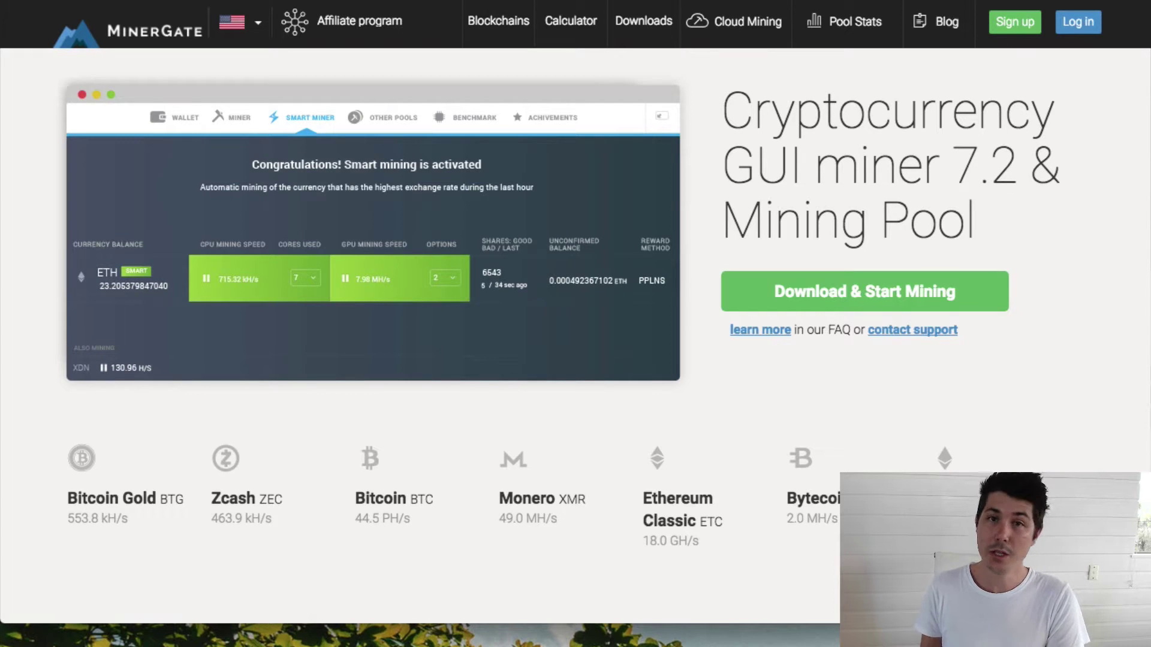
Switch to the MinerGate desktop app and look through its Smart Miner, Miner and Wallet views.
{"action": "key", "text": "super+Tab"}
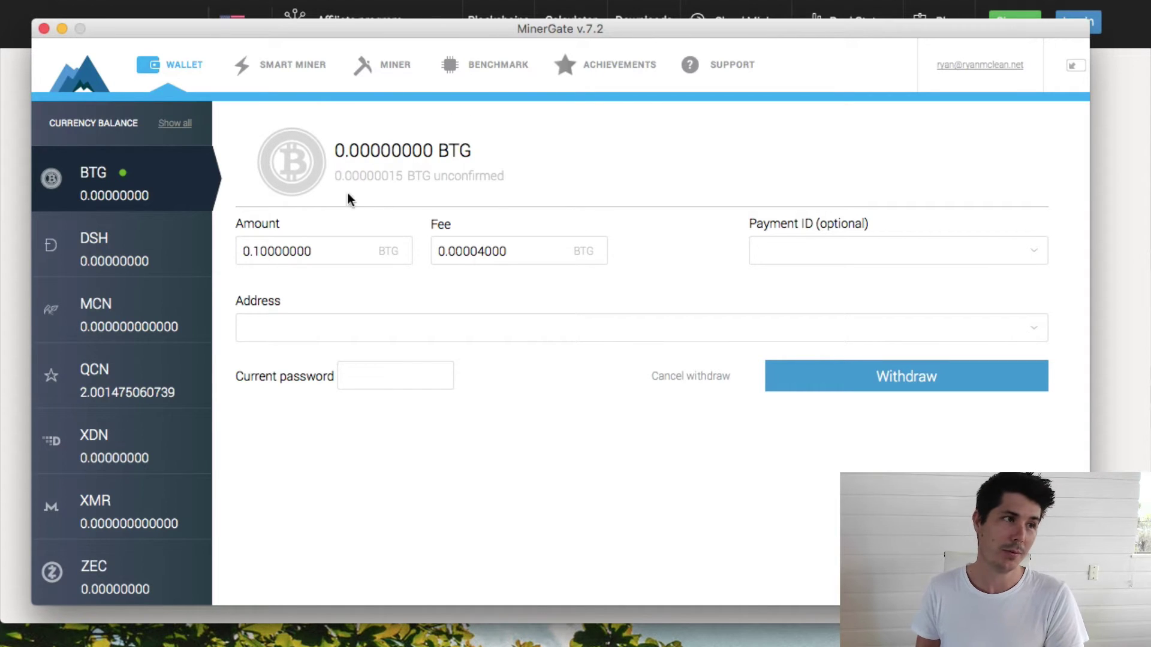
{"action": "left_click", "coordinate": [271, 66]}
{"action": "left_click", "coordinate": [383, 69]}
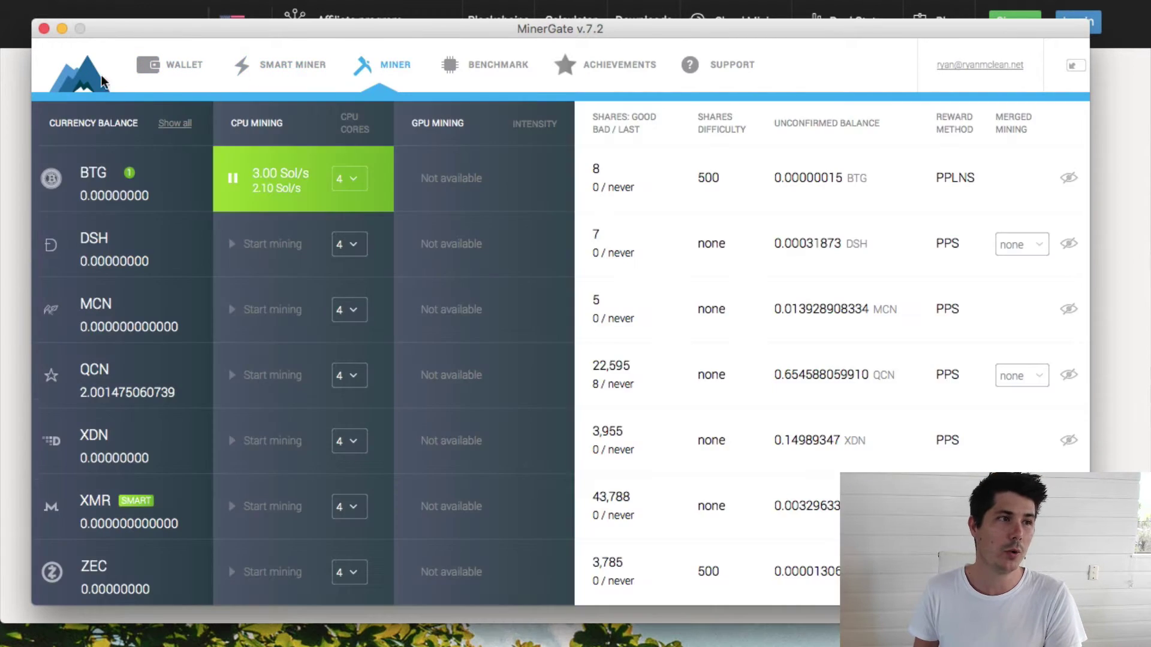
{"action": "left_click", "coordinate": [162, 65]}
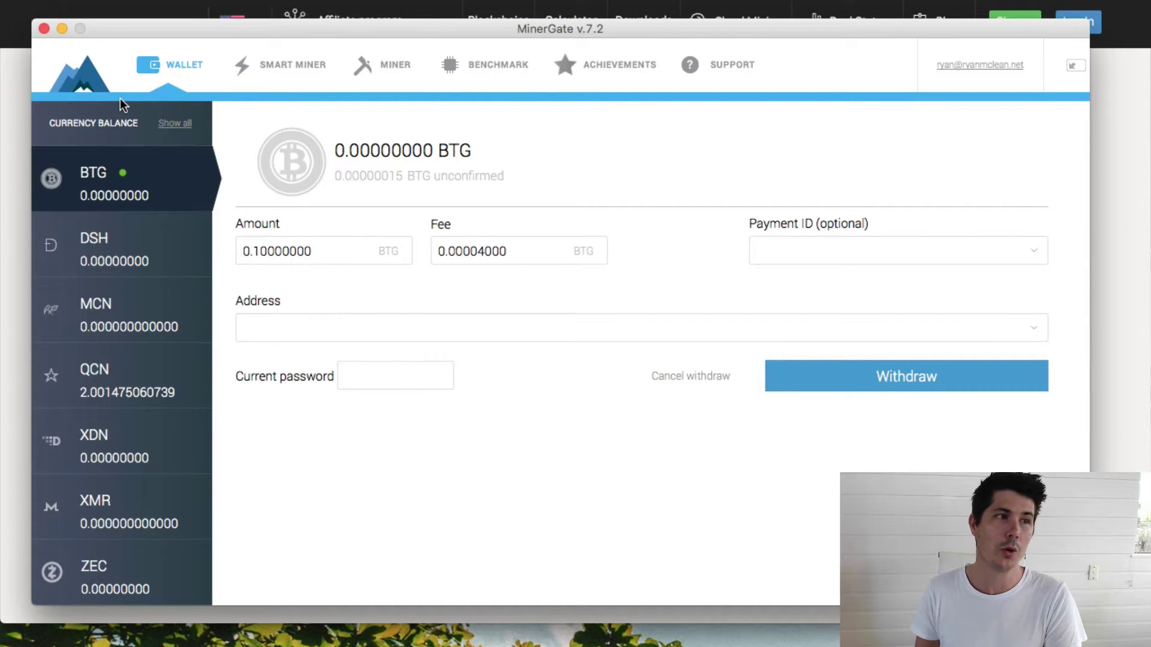
Try CPU mining of XMR in the Smart Miner, and stop it again.
{"action": "left_click", "coordinate": [279, 65]}
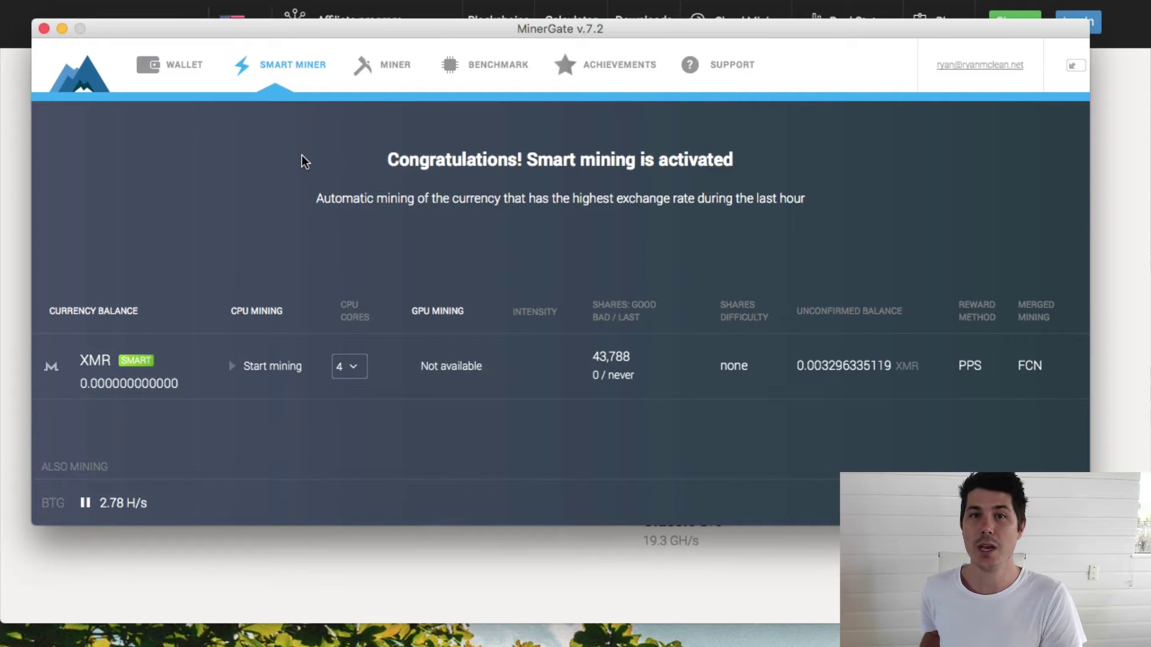
{"action": "left_click", "coordinate": [228, 365]}
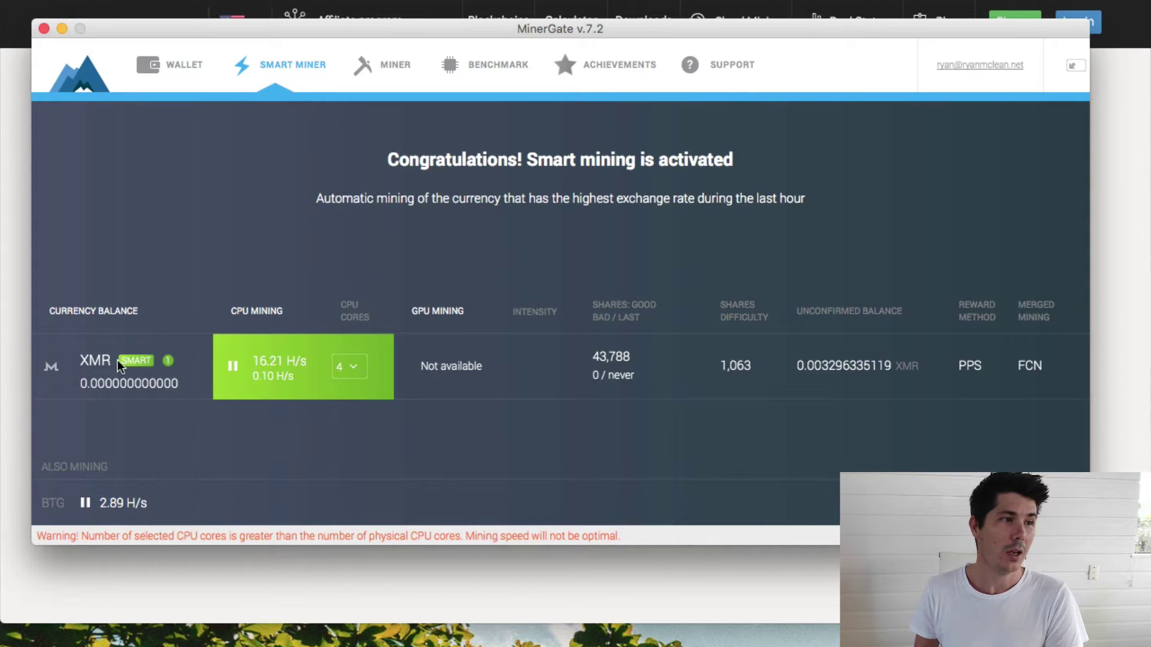
{"action": "left_click", "coordinate": [232, 367]}
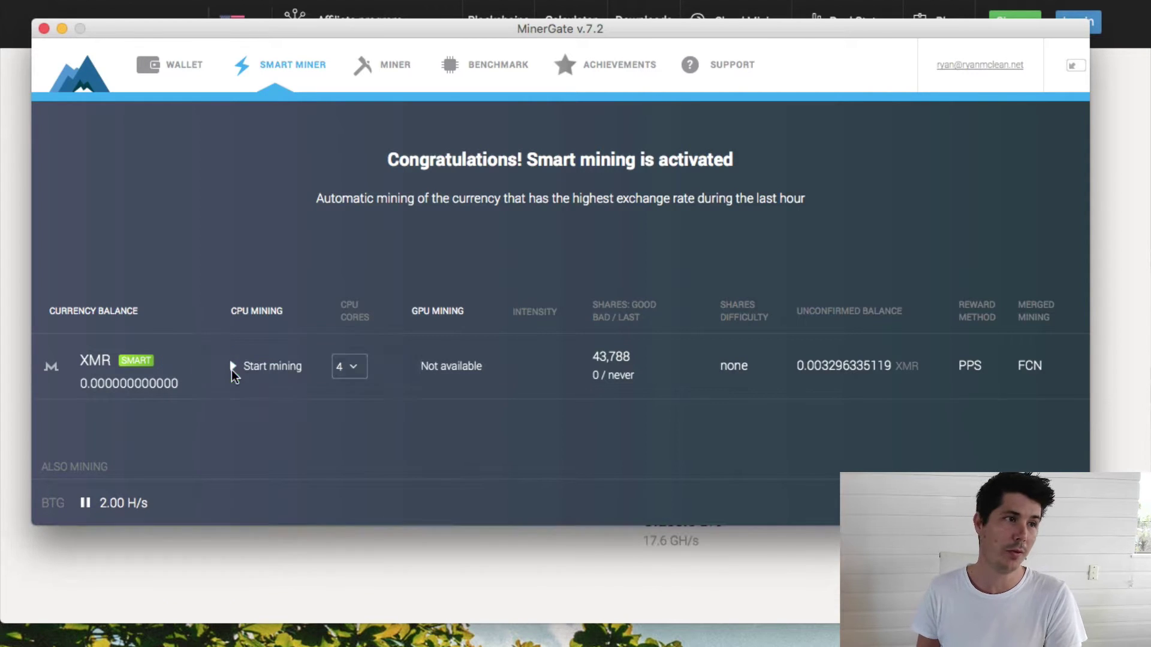
Stop CPU mining of BTG in the manual Miner view.
{"action": "left_click", "coordinate": [395, 65]}
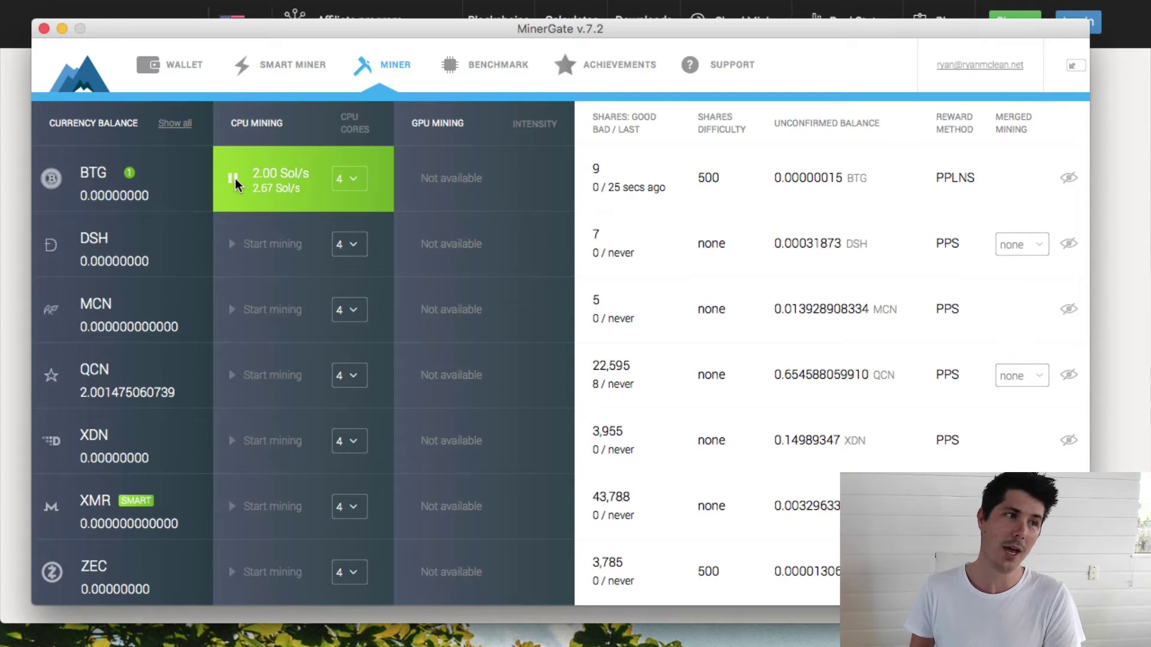
{"action": "left_click", "coordinate": [233, 180]}
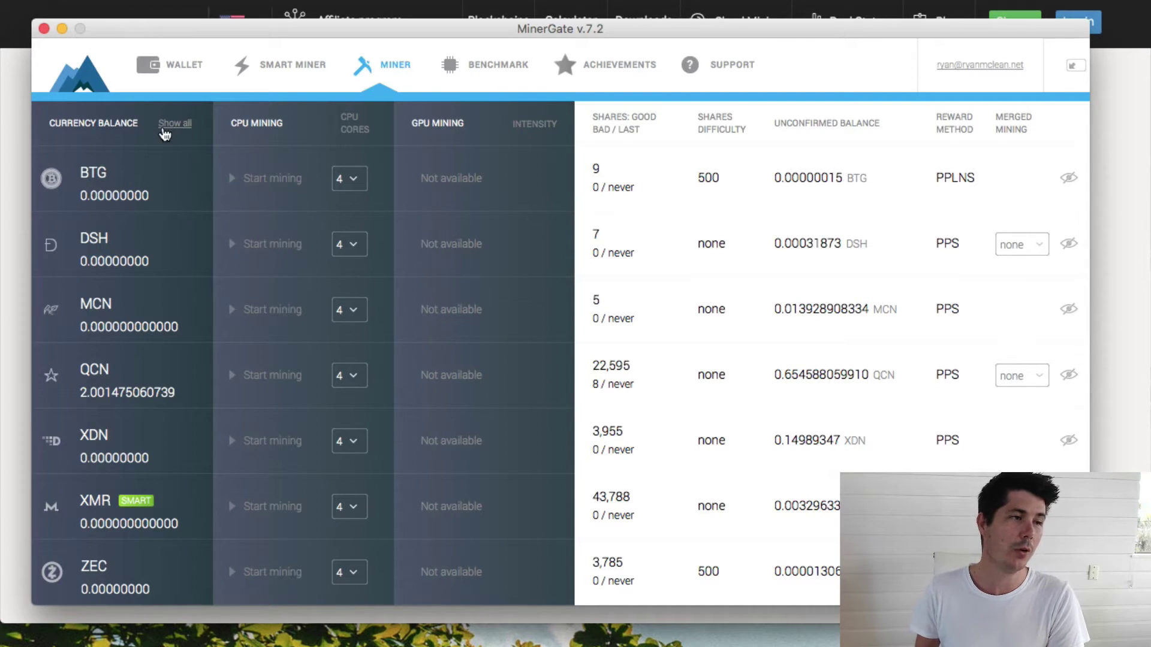
Show all currencies in the miner list and hide AEON, BCN, BTG, DSH, QCN and XDN.
{"action": "left_click", "coordinate": [172, 126]}
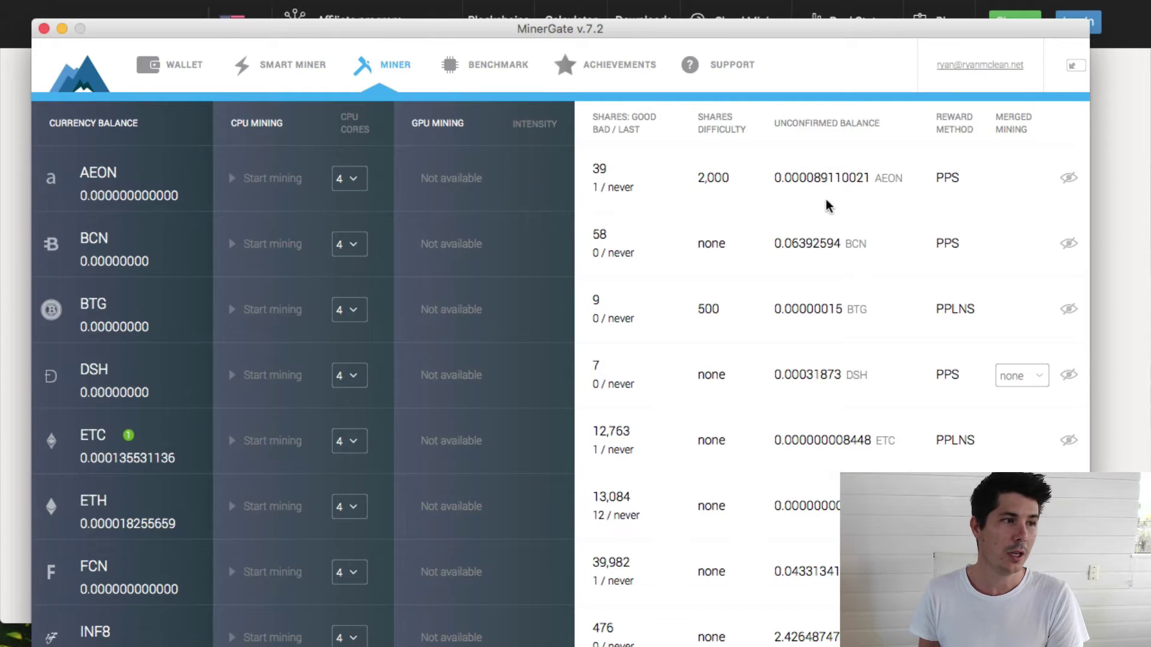
{"action": "left_click", "coordinate": [1053, 181]}
{"action": "left_click", "coordinate": [1057, 182]}
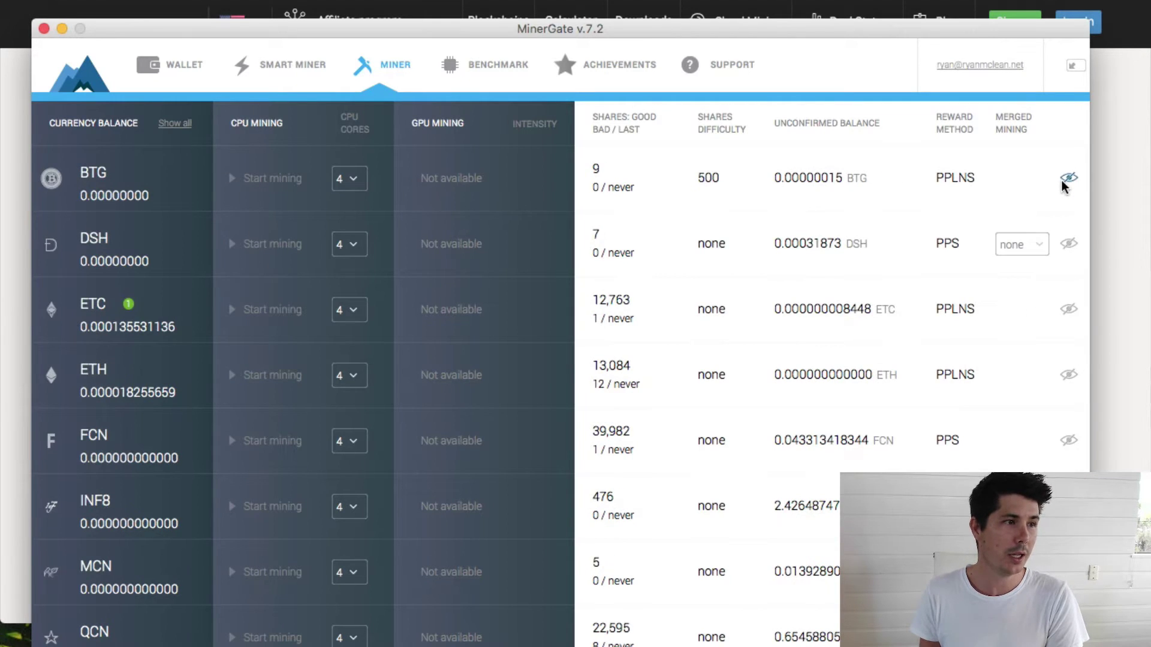
{"action": "left_click", "coordinate": [1061, 185]}
{"action": "left_click", "coordinate": [1065, 180]}
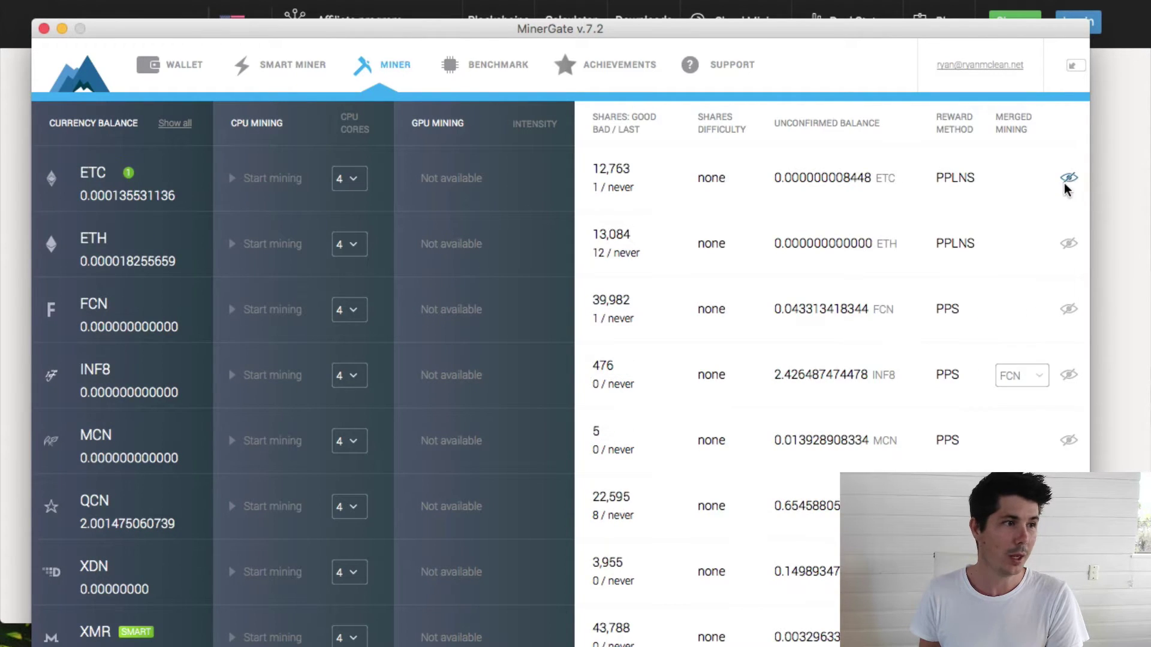
{"action": "left_click", "coordinate": [1068, 507]}
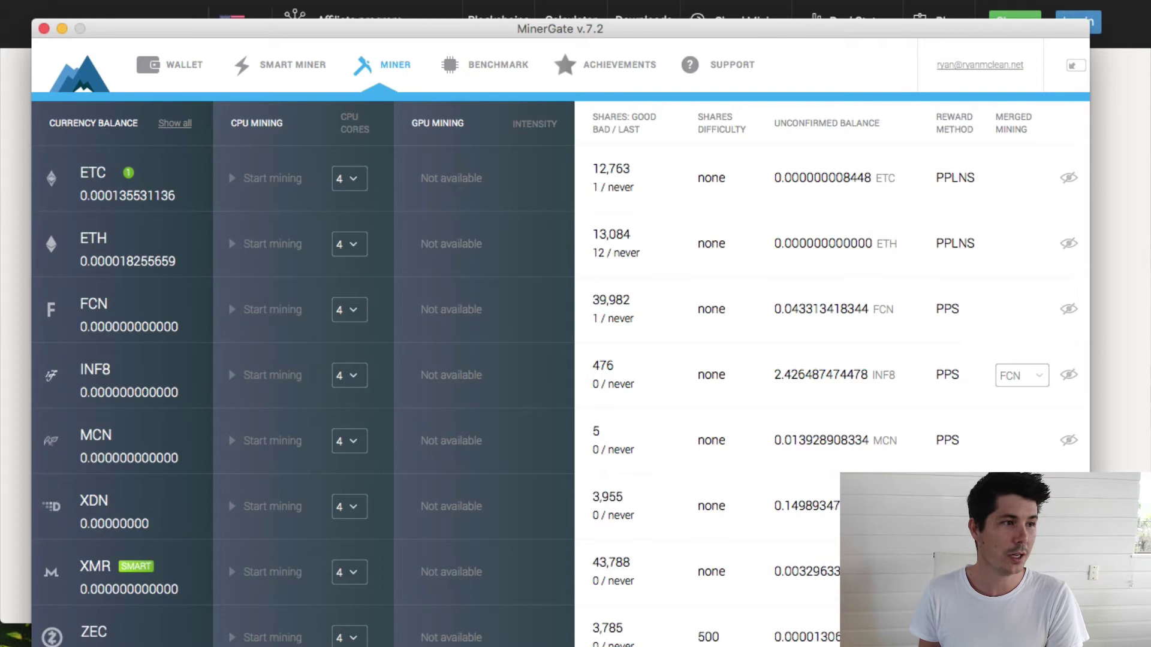
{"action": "left_click", "coordinate": [1069, 507]}
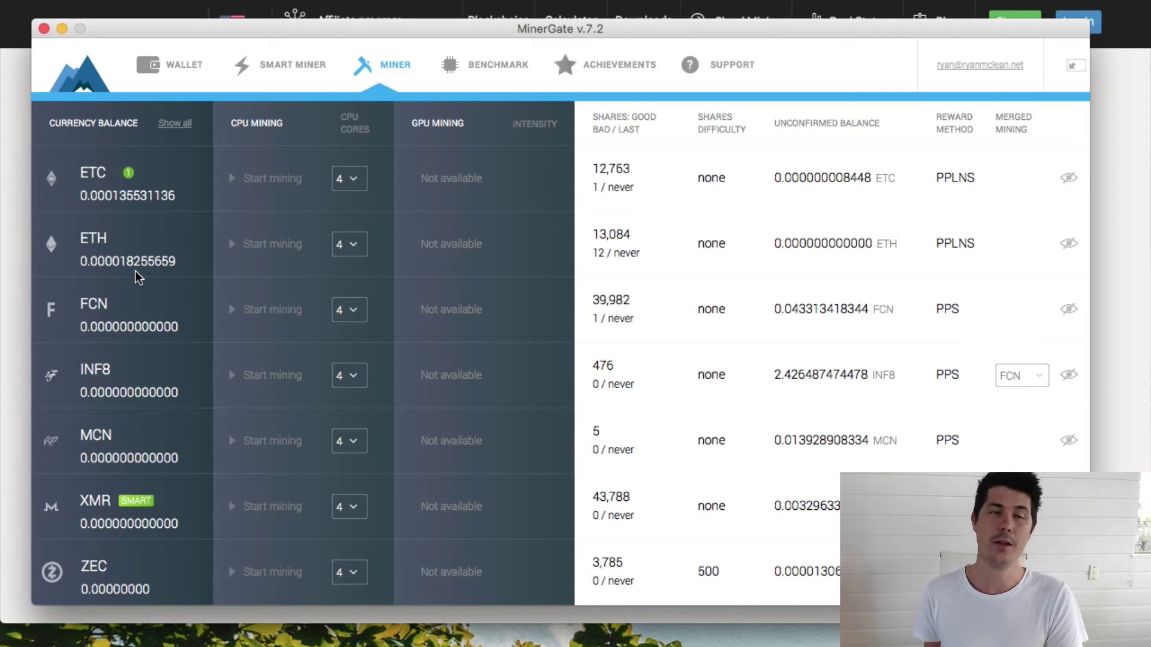
Start CPU mining of ETH and set its CPU cores to 4.
{"action": "left_click", "coordinate": [237, 243]}
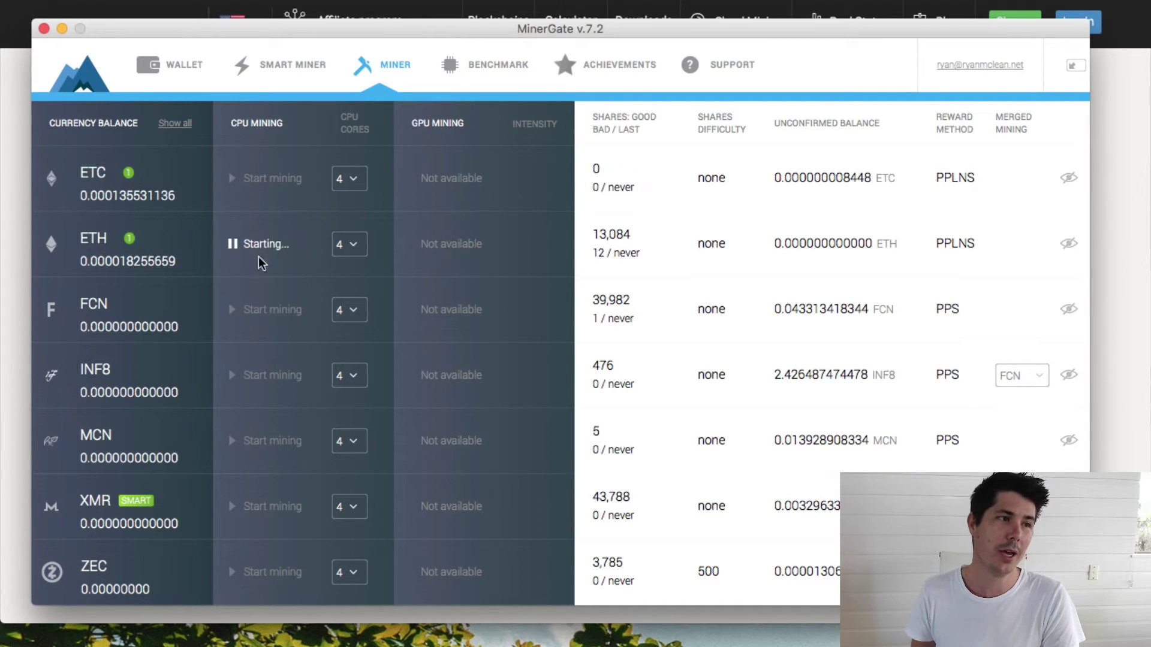
{"action": "left_click", "coordinate": [336, 246]}
{"action": "left_click", "coordinate": [349, 185]}
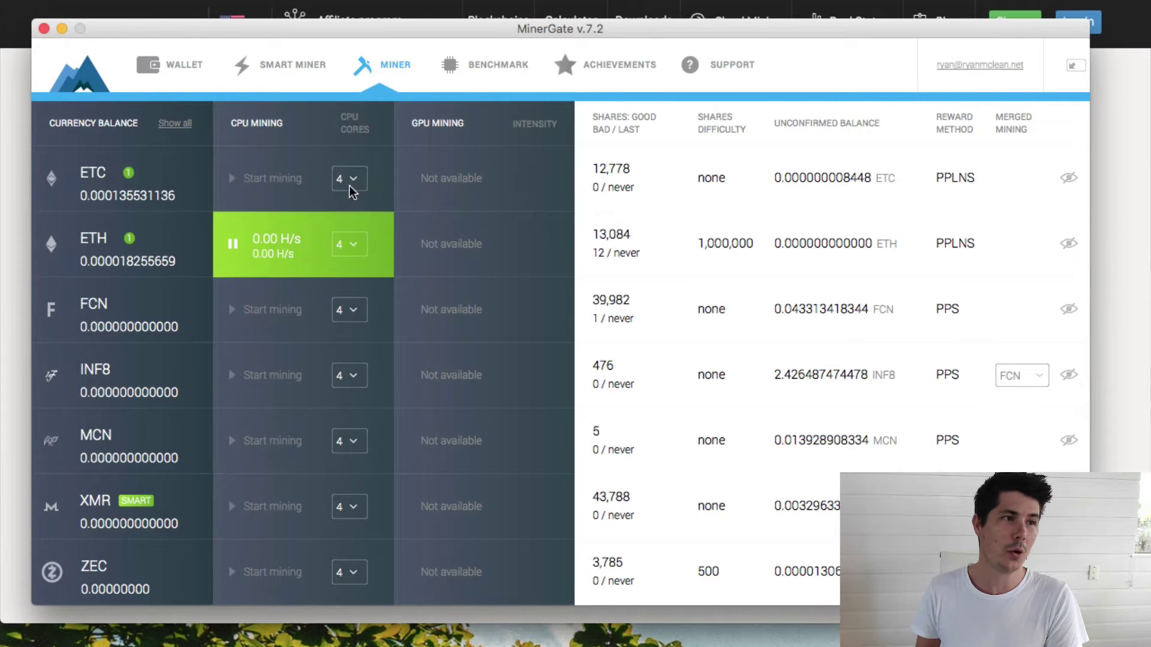
{"action": "left_click", "coordinate": [351, 242]}
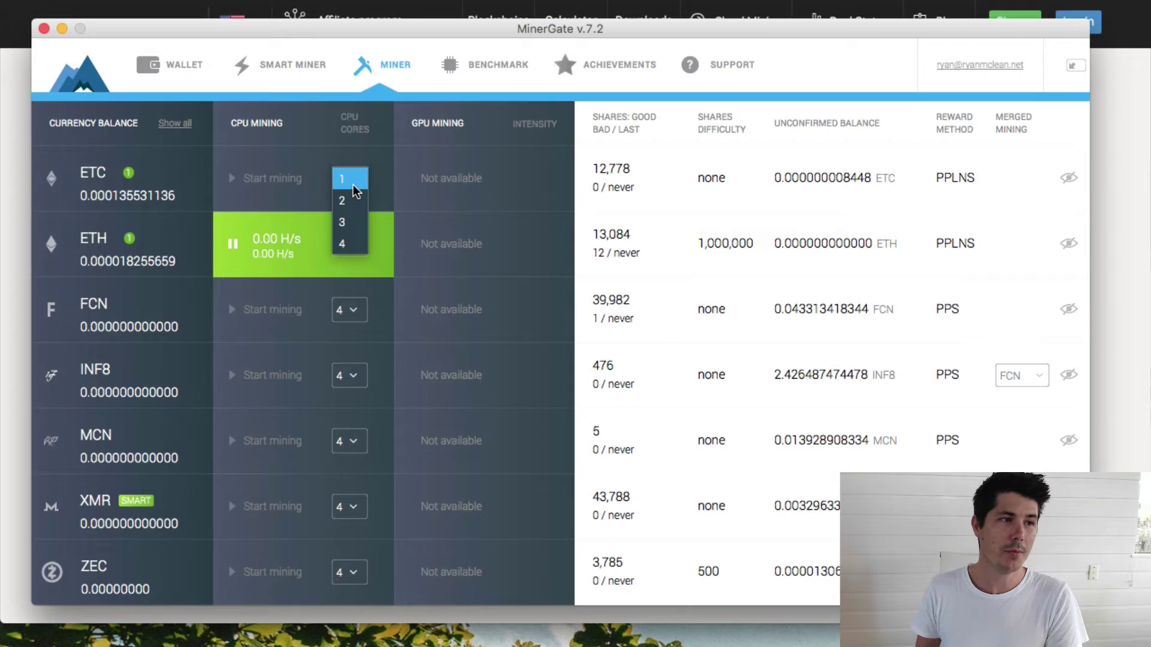
{"action": "left_click", "coordinate": [353, 186]}
{"action": "left_click", "coordinate": [351, 243]}
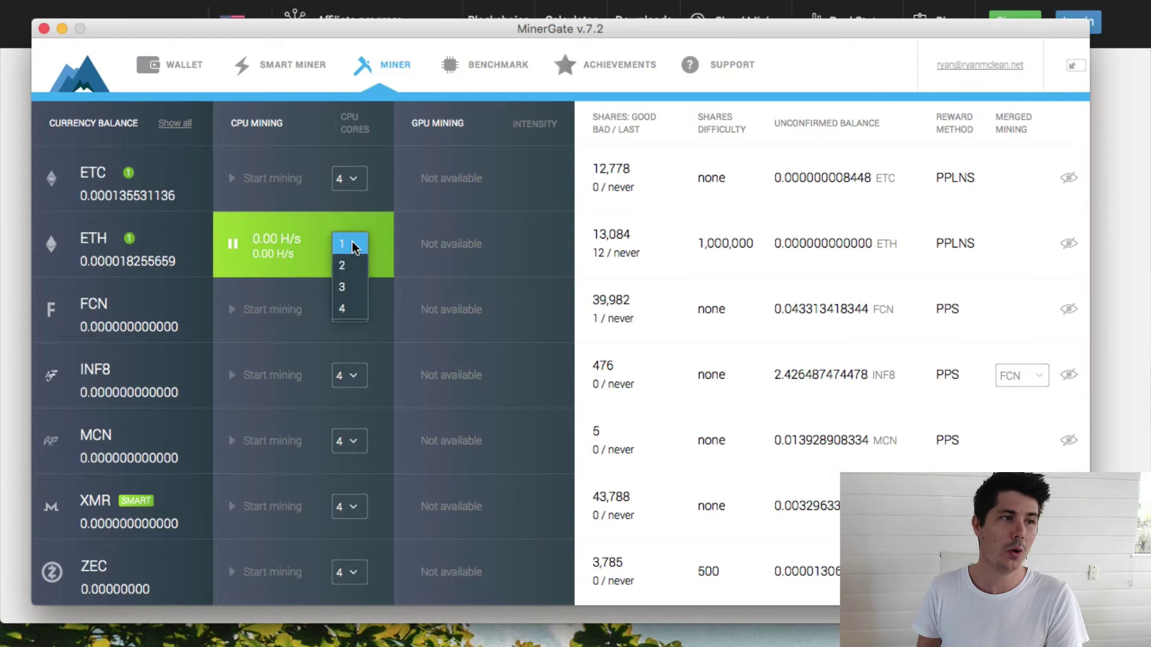
{"action": "left_click", "coordinate": [352, 306]}
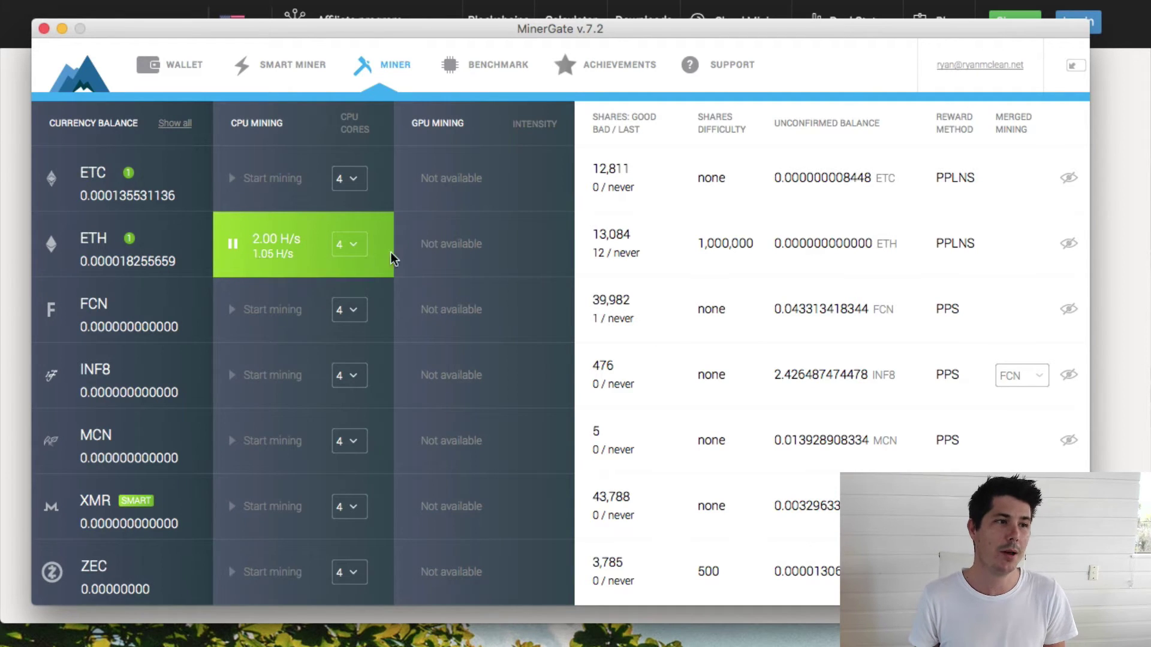
Review the available CPU core counts for ETH mining and keep 4 selected.
{"action": "left_click", "coordinate": [350, 245]}
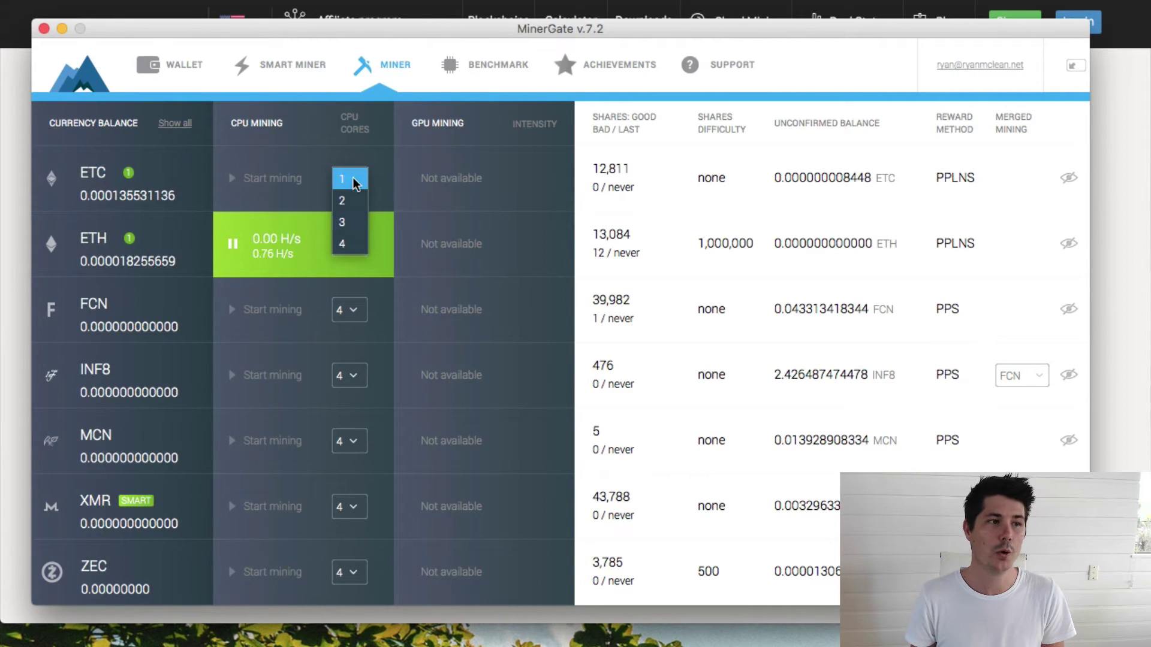
{"action": "left_click", "coordinate": [346, 245]}
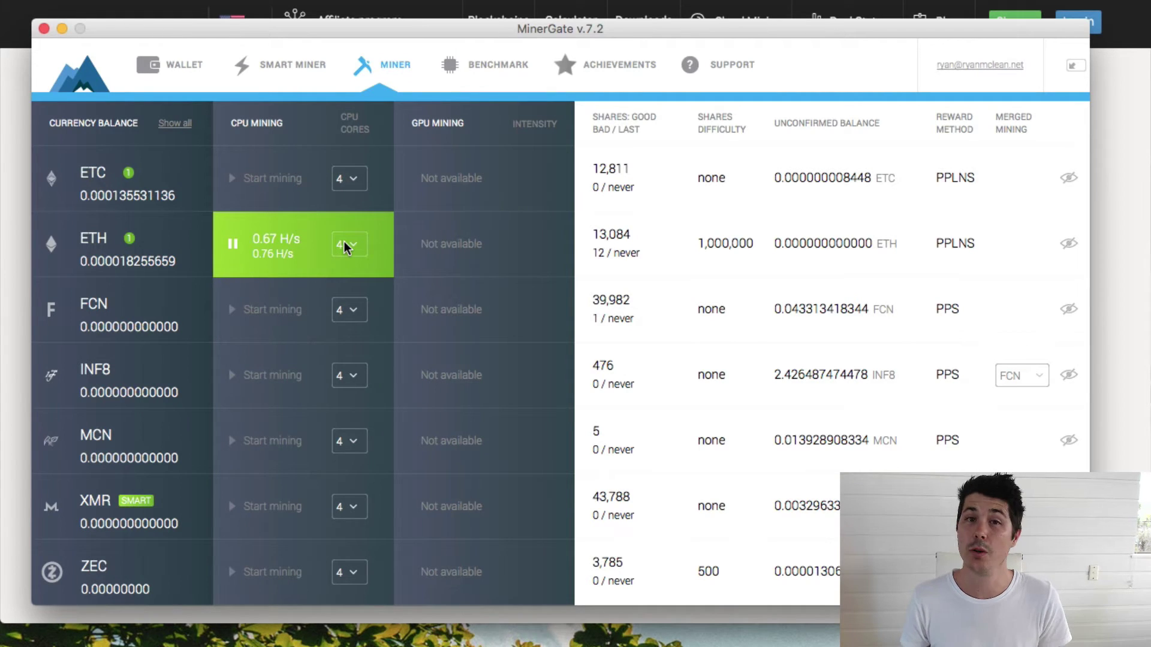
{"action": "left_click", "coordinate": [344, 240]}
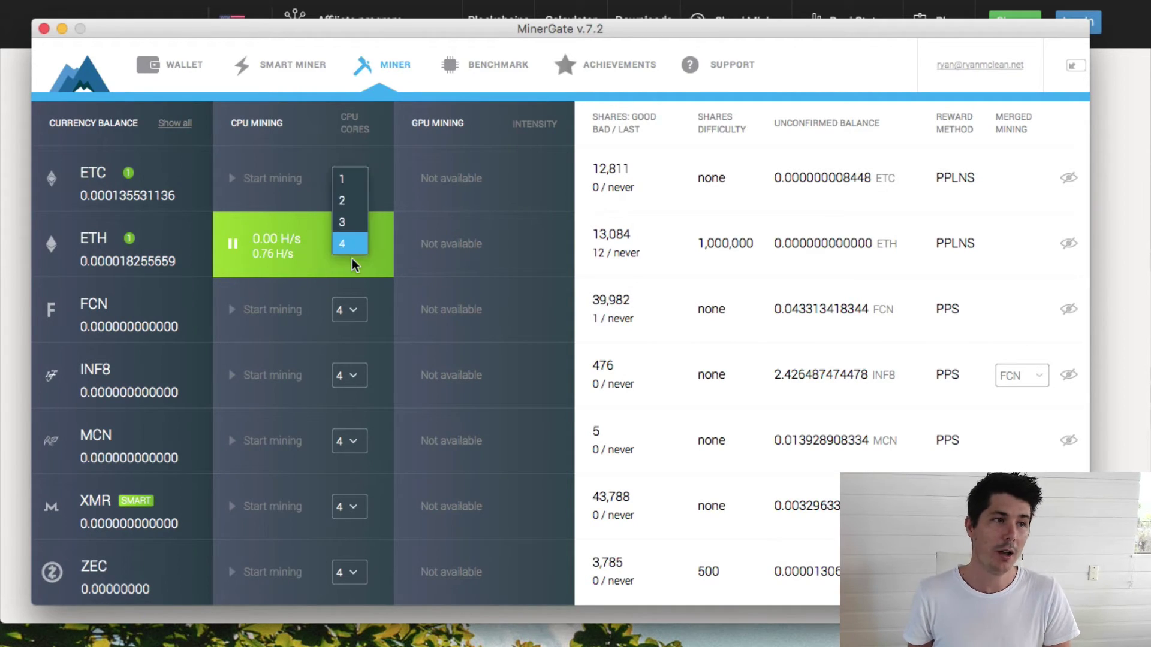
{"action": "left_click", "coordinate": [353, 249]}
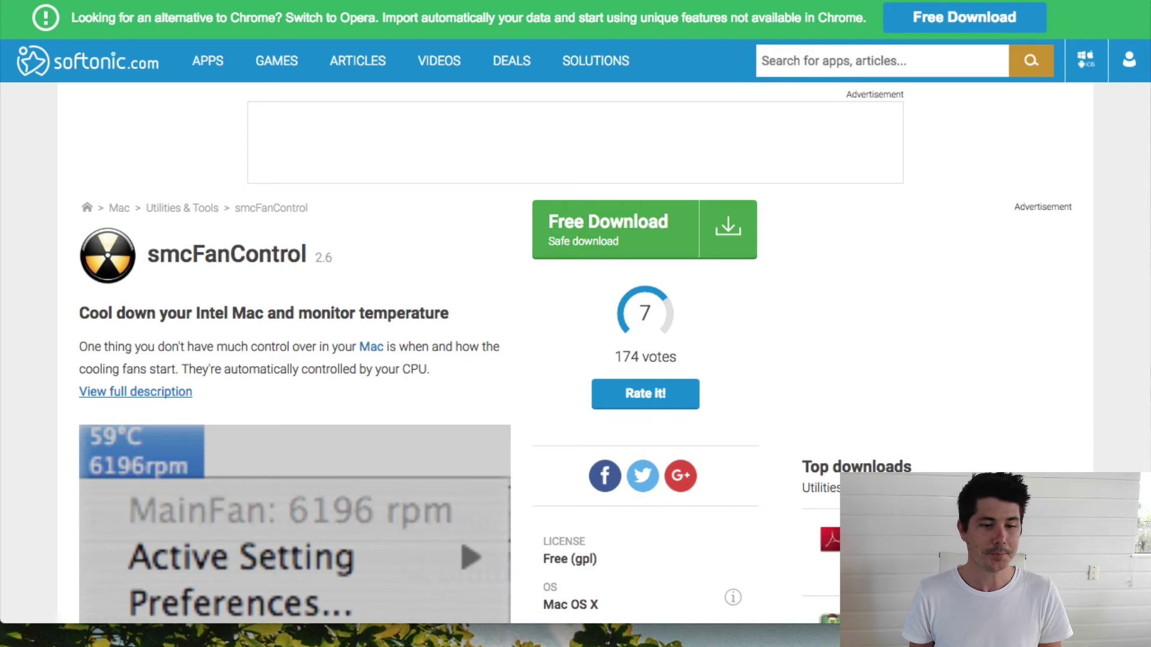
Switch back to the MinerGate app and stop CPU mining of ETH.
{"action": "key", "text": "super+Tab"}
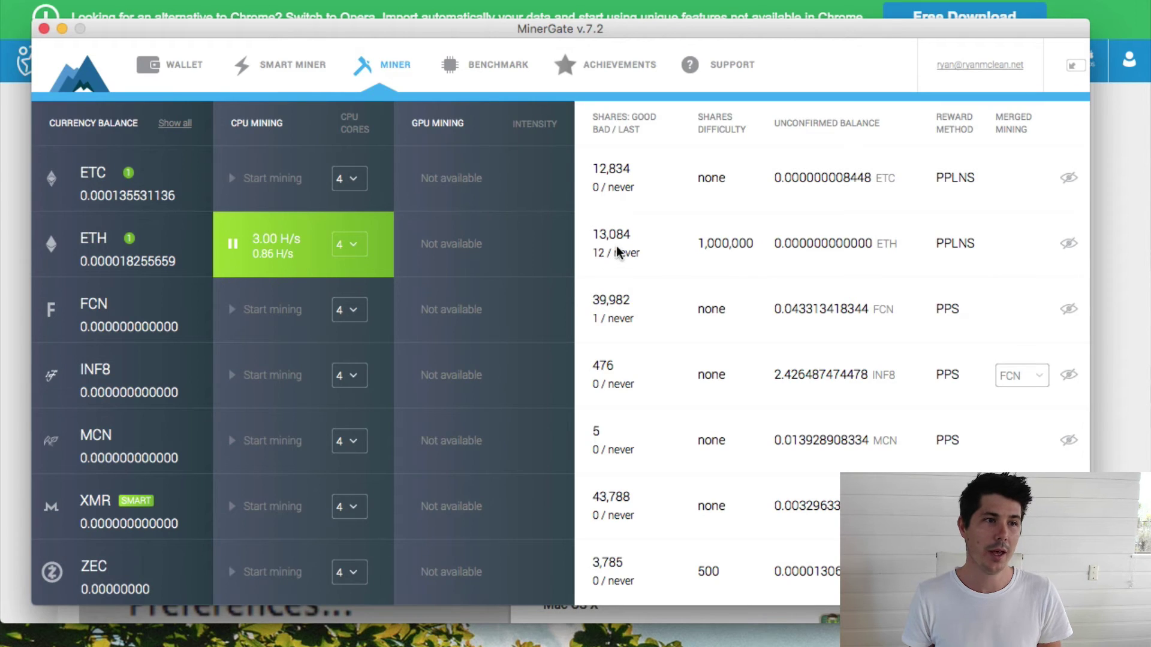
{"action": "left_click", "coordinate": [235, 245]}
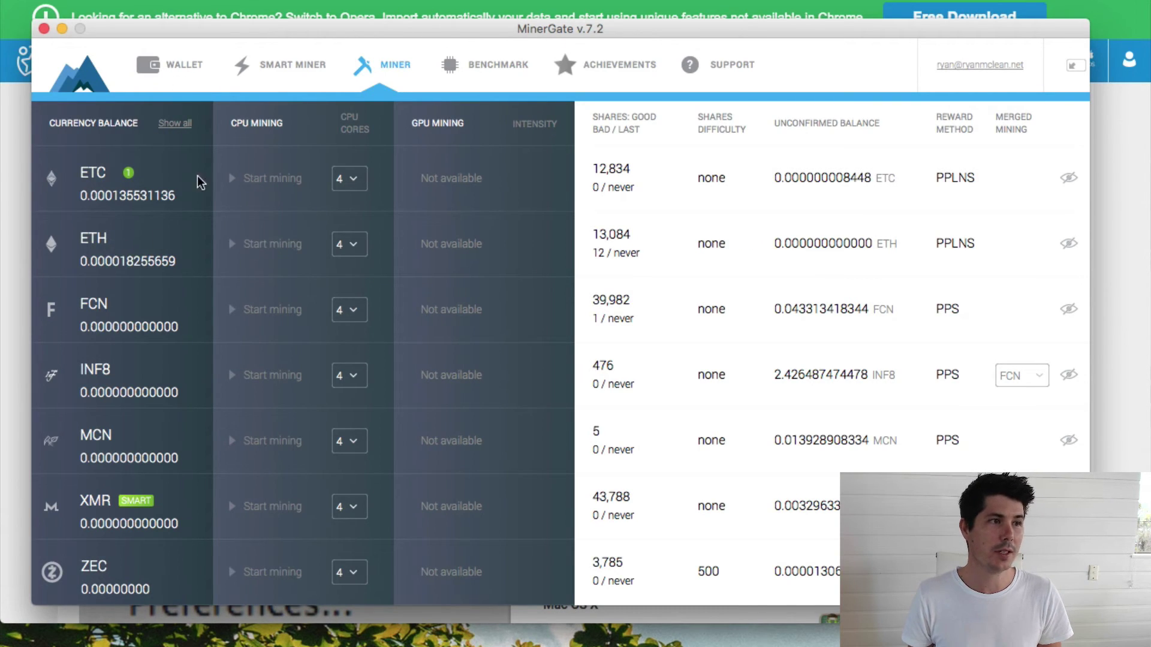
Open the ETH withdrawal form in the Wallet view.
{"action": "left_click", "coordinate": [195, 62]}
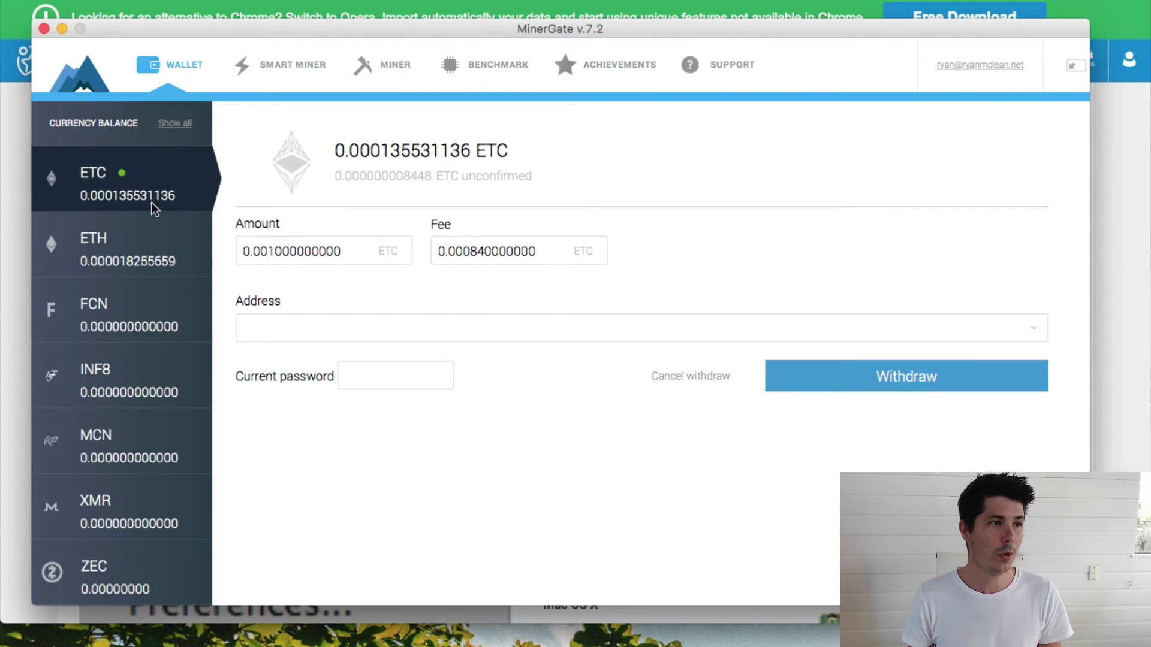
{"action": "left_click", "coordinate": [104, 263]}
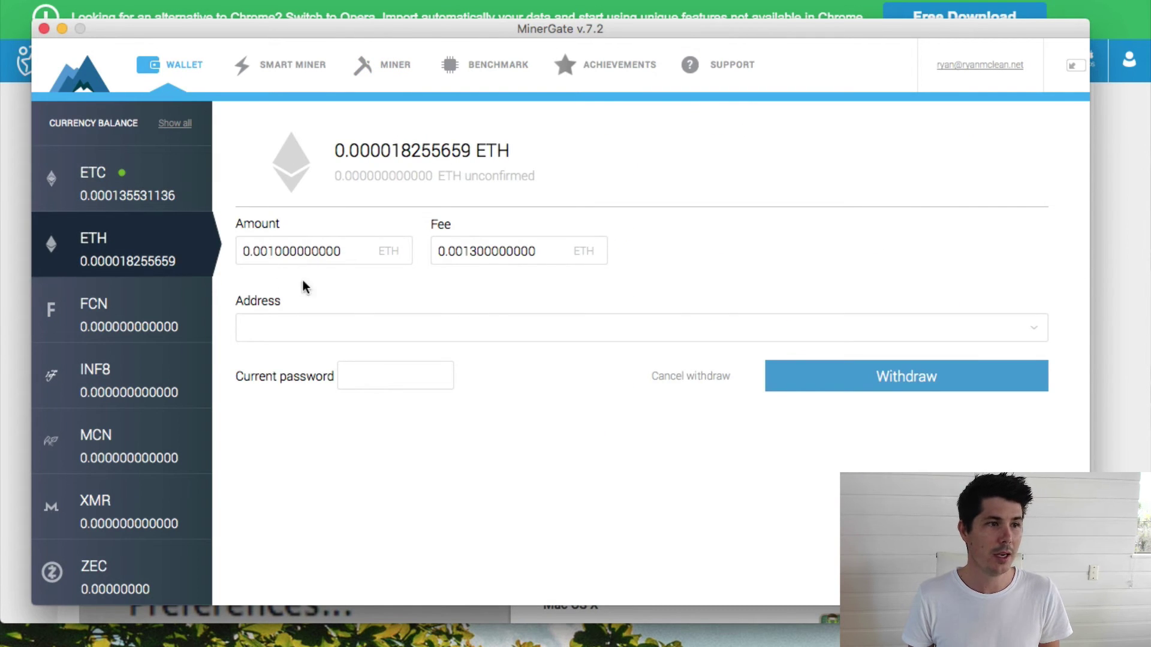